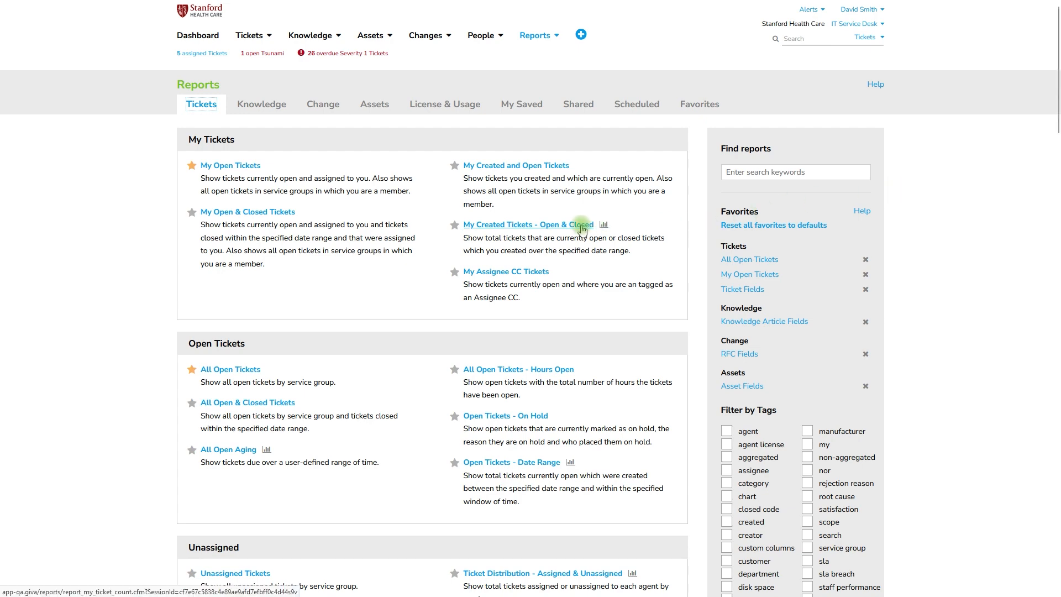
Open the Ticket Fields report from the favorites and activate its Customer Locations filter
click(728, 289)
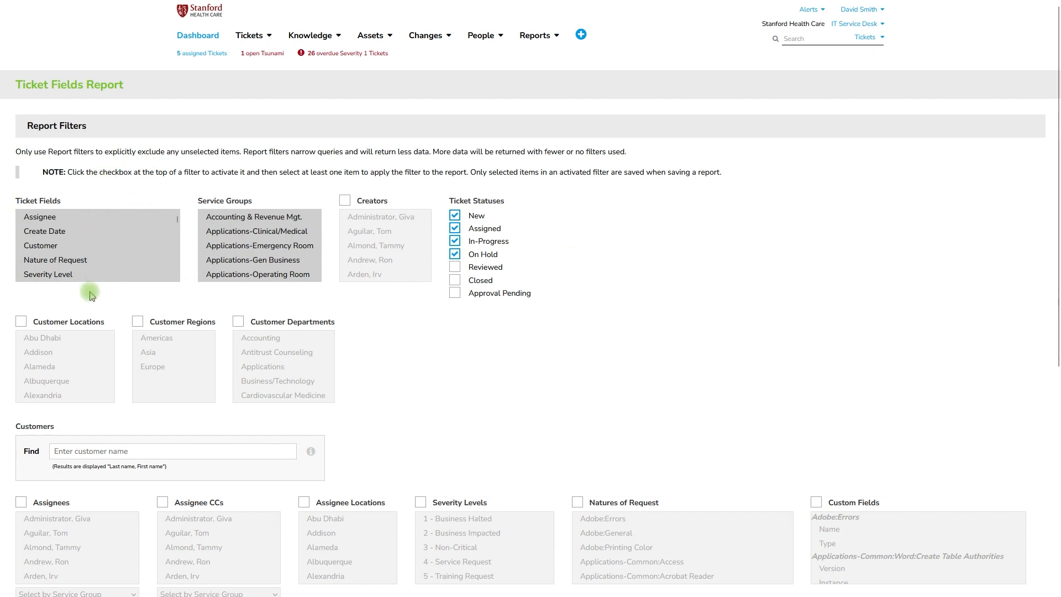
click(94, 326)
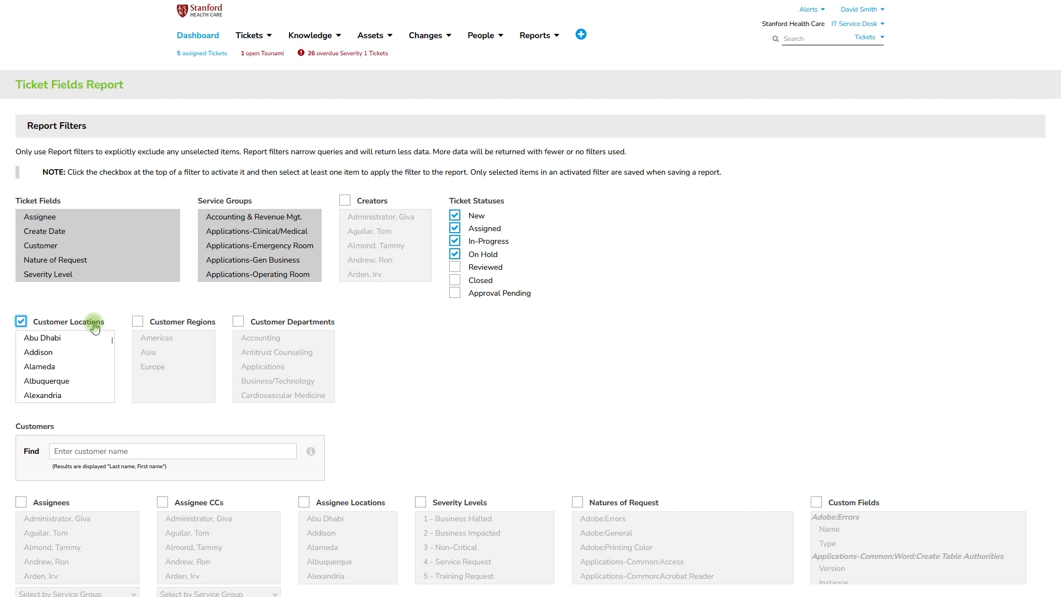
Try selecting Abu Dhabi and Addison together as customer locations, and deselect both again
click(93, 338)
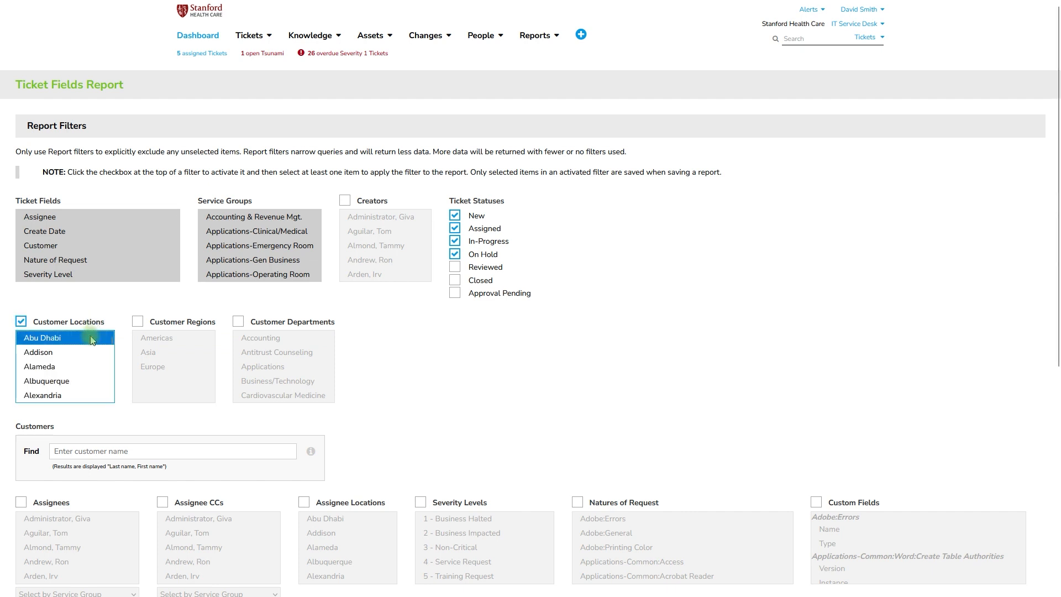
click(87, 354)
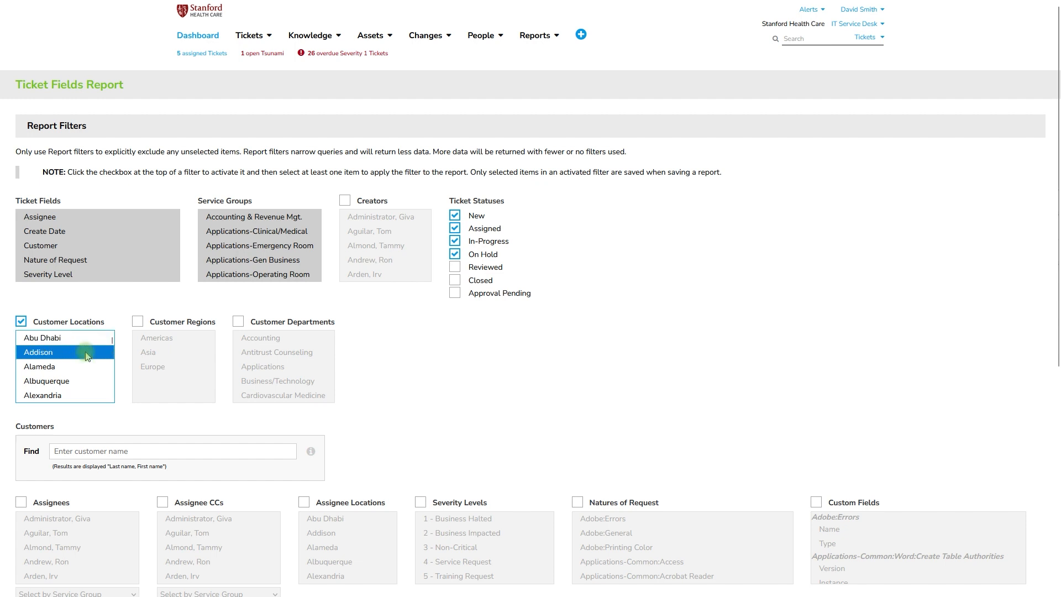
ctrl+click(89, 339)
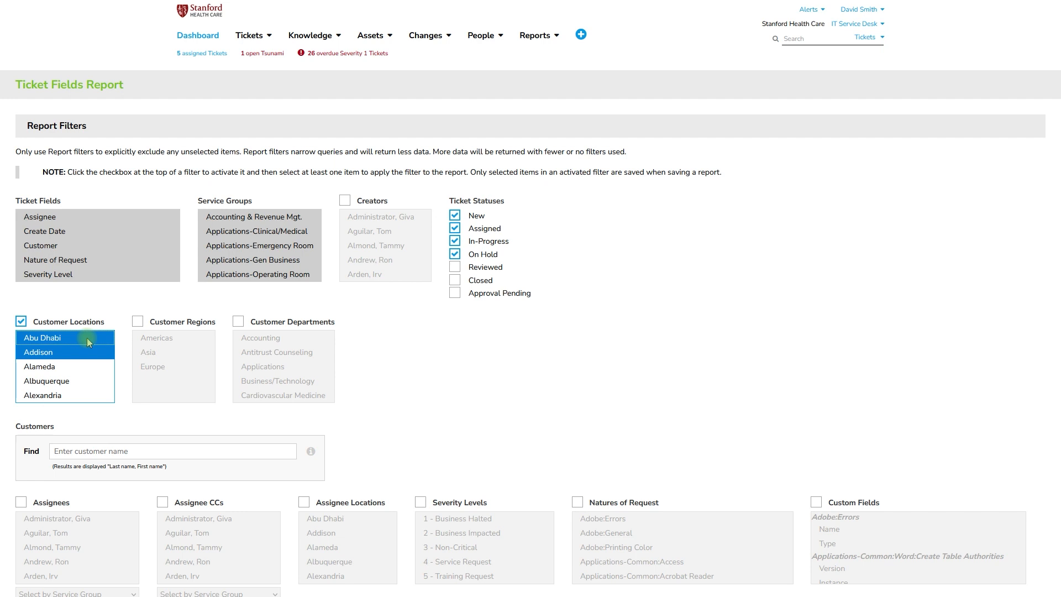
ctrl+click(88, 338)
ctrl+click(85, 356)
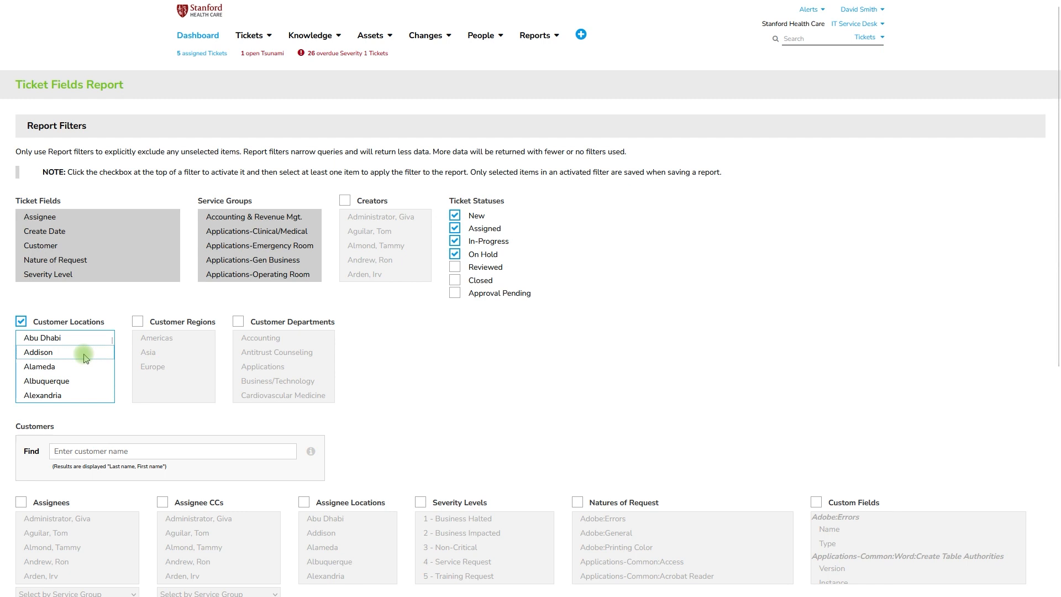
Run the Ticket Fields report for tickets created in the past 30 days and view the results
drag(1056, 308, 1057, 547)
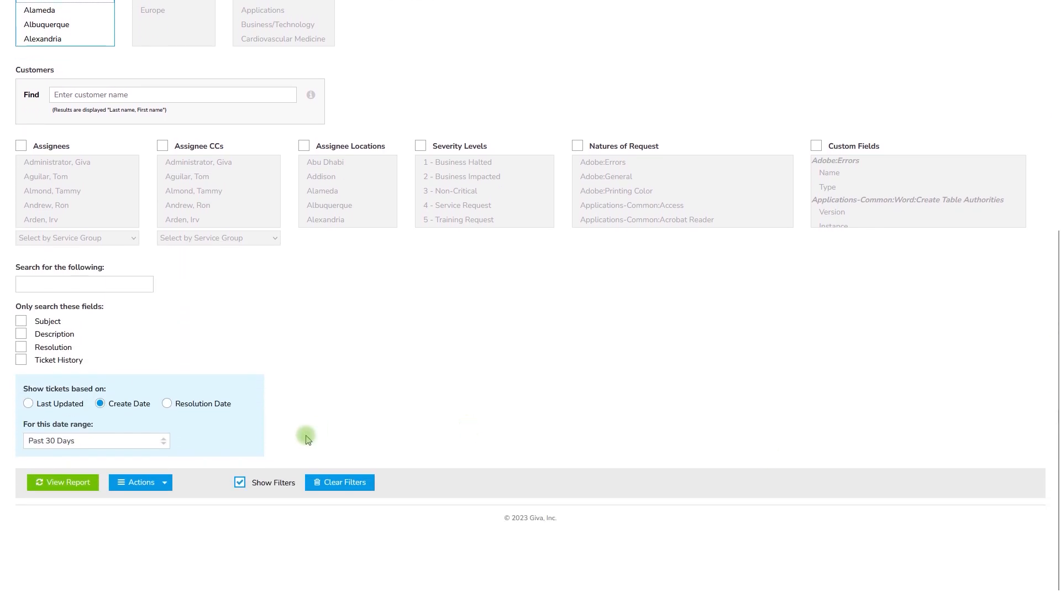
click(80, 476)
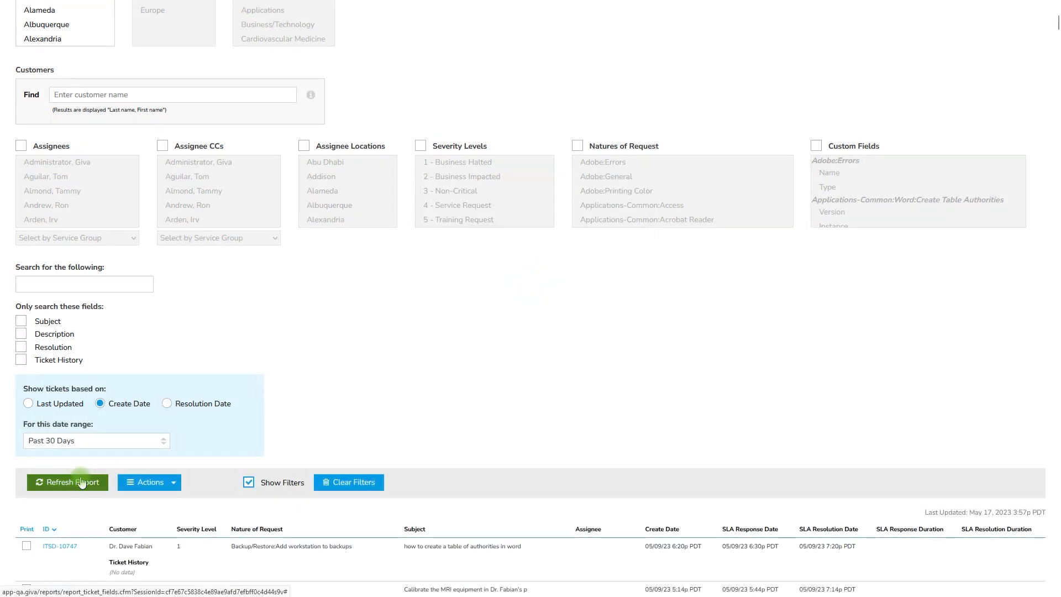
scroll(80, 482, down, 3)
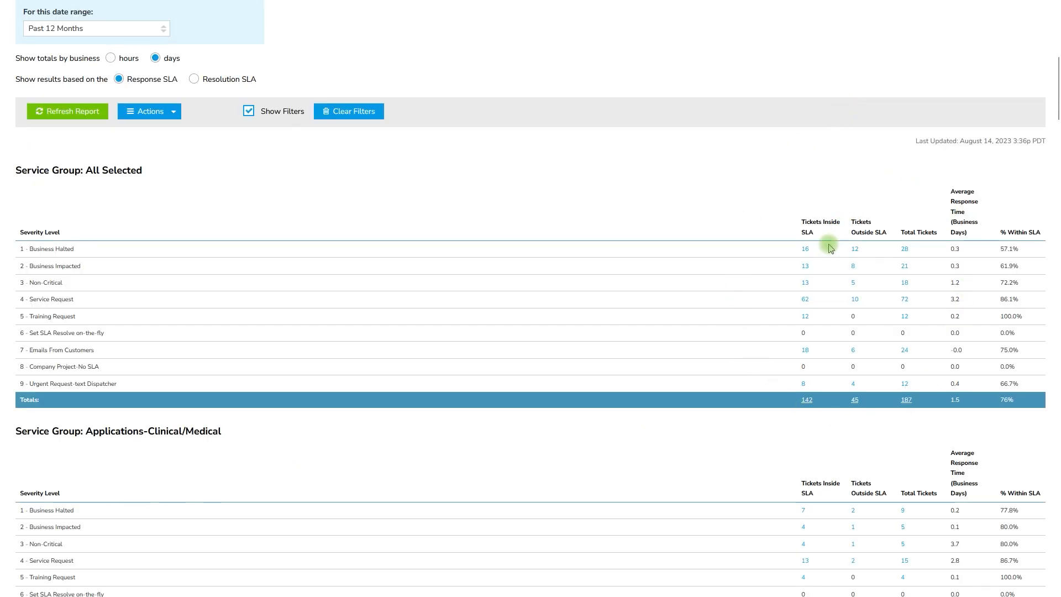
In the SLA Compliance Report, list the tickets inside SLA for severity level 2 - Business Impacted across all selected service groups
click(808, 266)
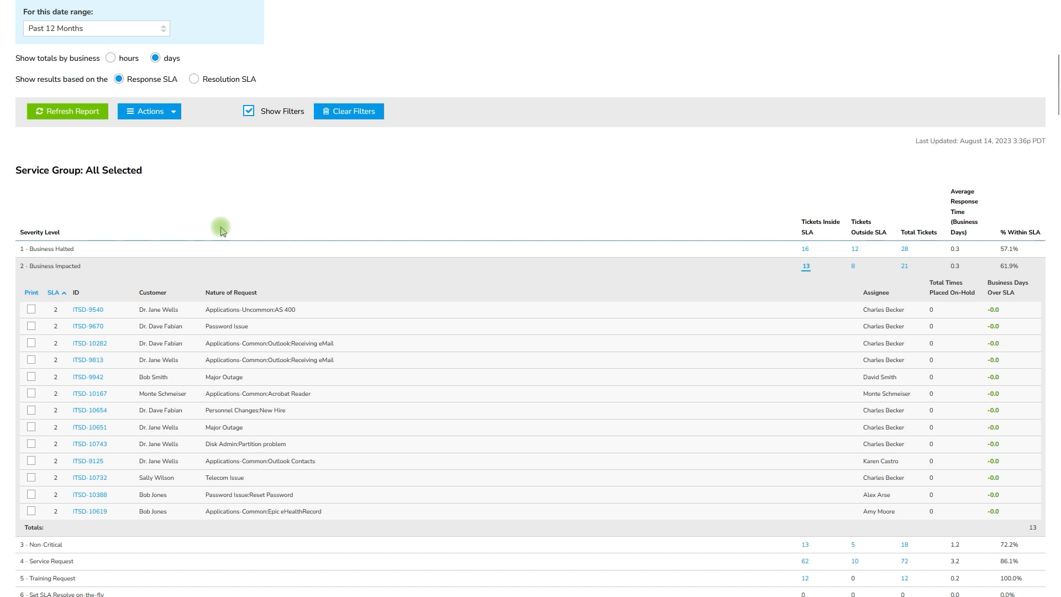
Look at the Save Report As and Save & Add Schedule forms for the SLA Compliance Report, cancelling both
click(174, 113)
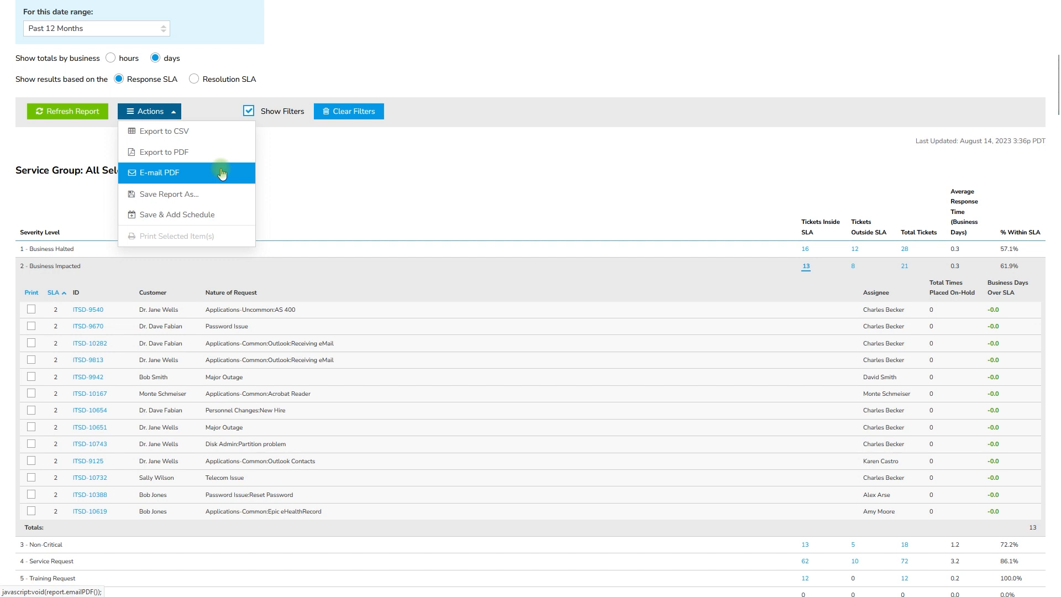
click(227, 201)
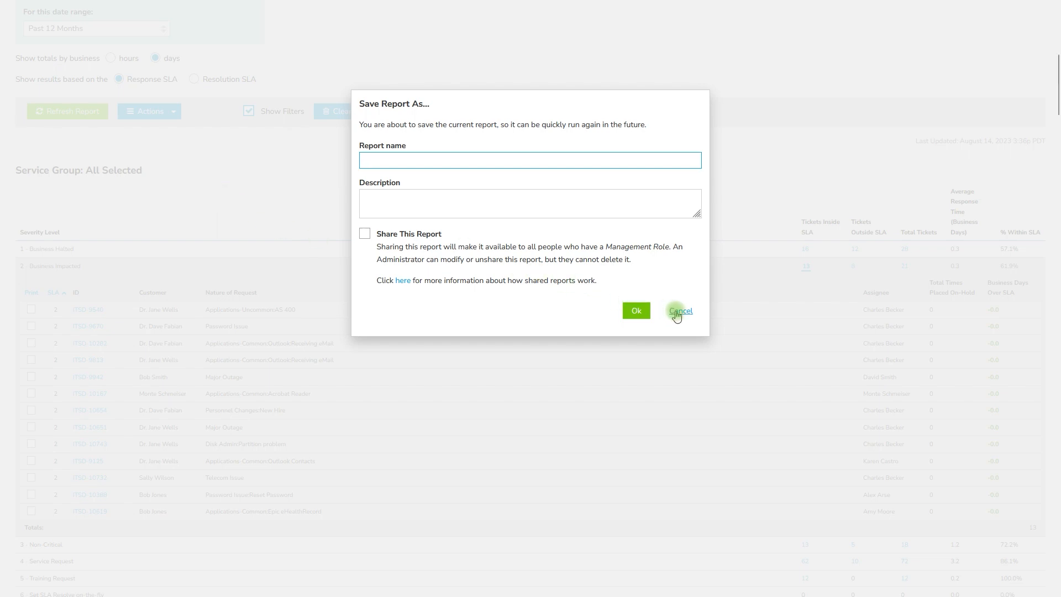
click(681, 311)
click(173, 111)
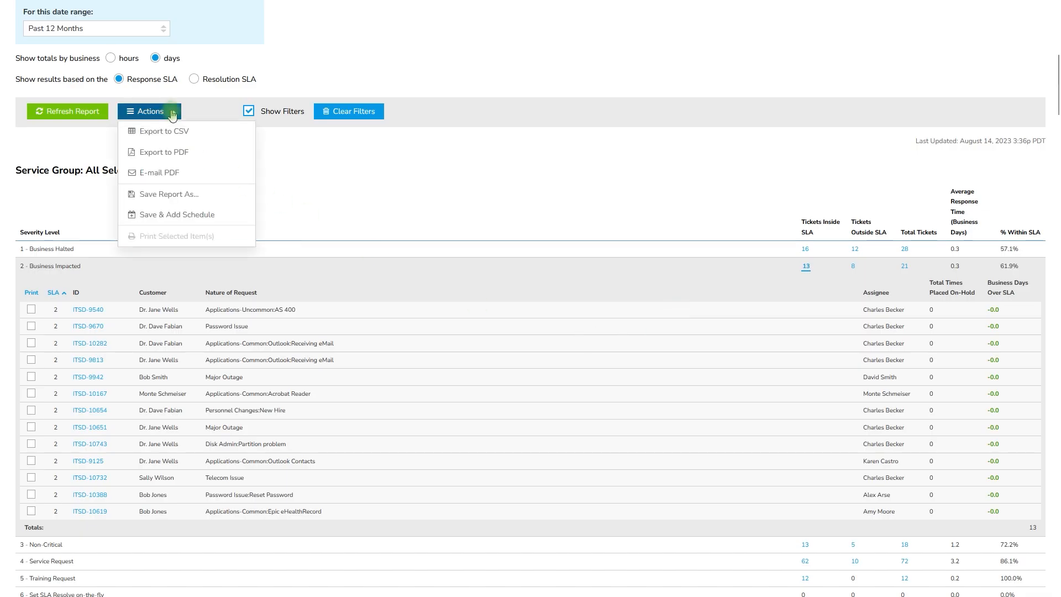
click(241, 215)
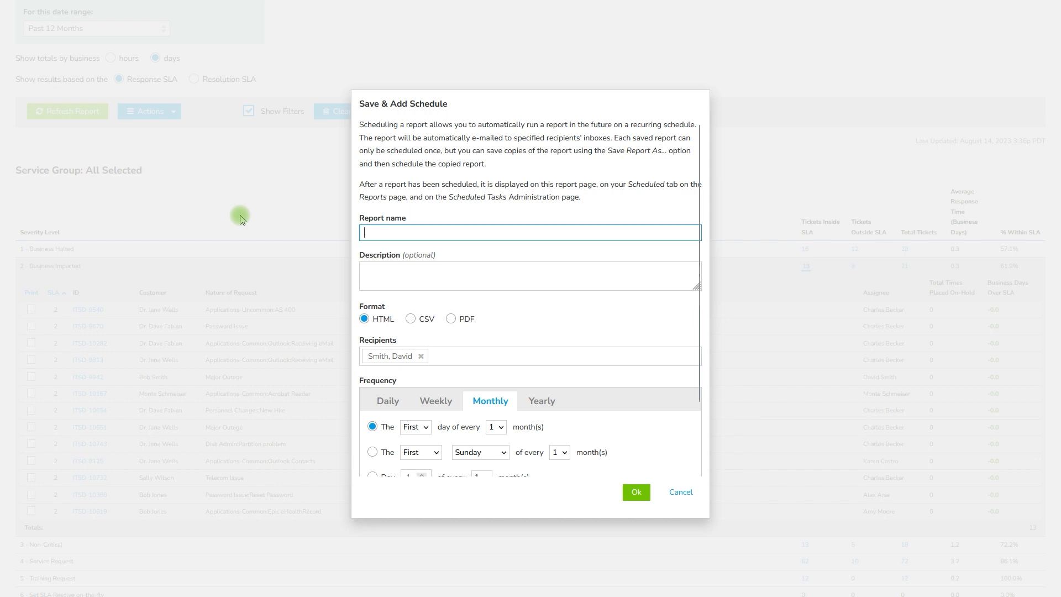
click(679, 491)
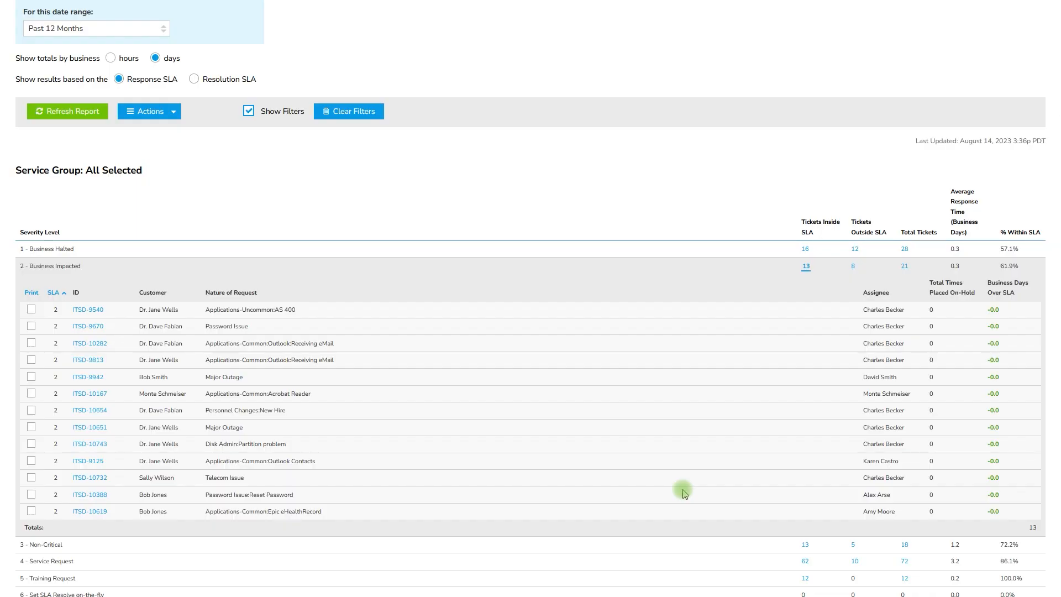
Select the saved report My SLA Compliance Respond and show its rename, share, schedule and delete options
drag(1058, 103, 1058, 45)
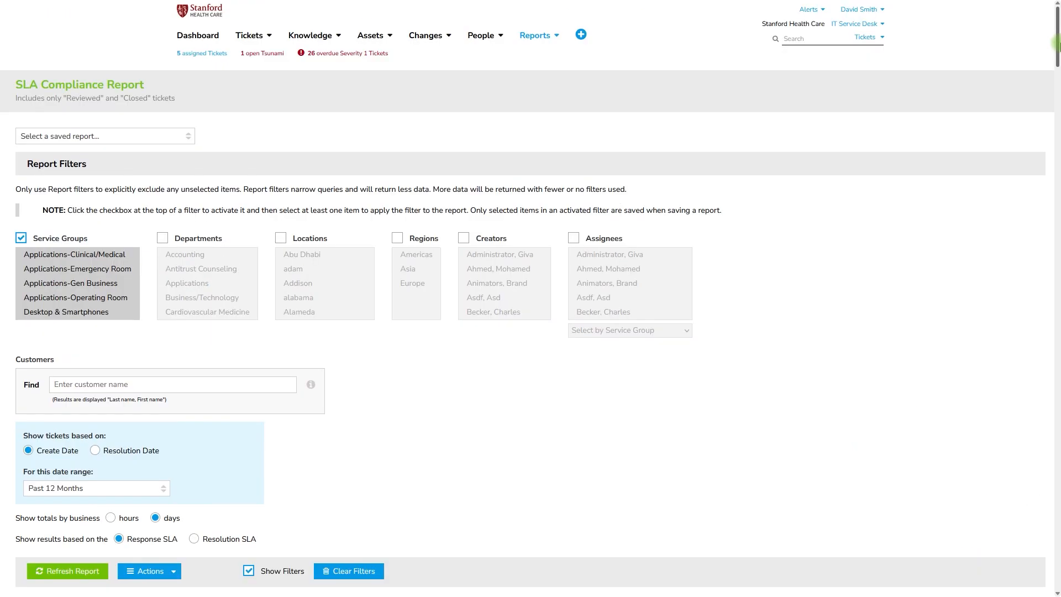
click(188, 137)
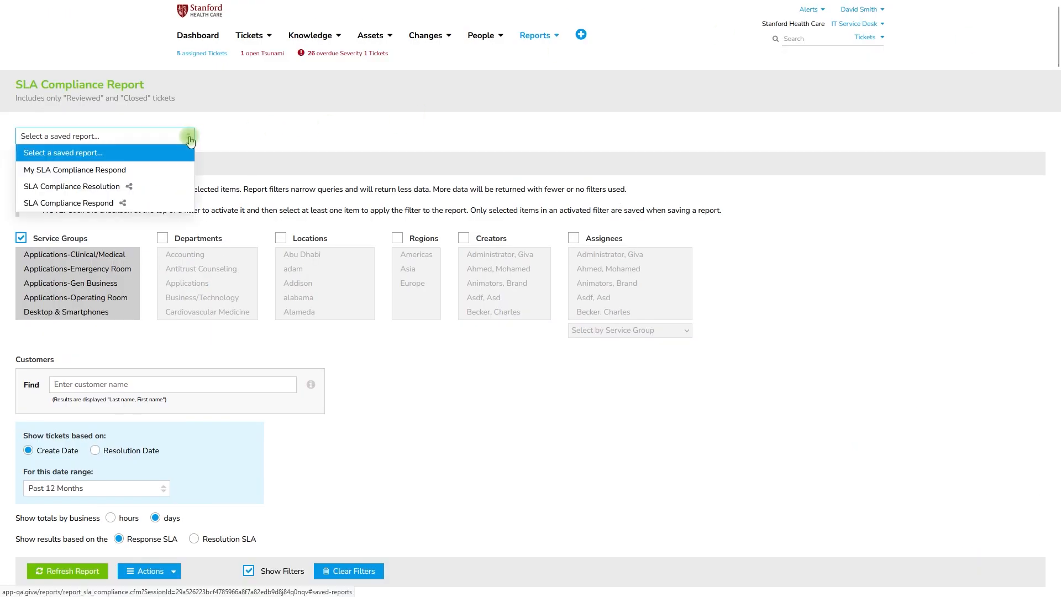
click(187, 170)
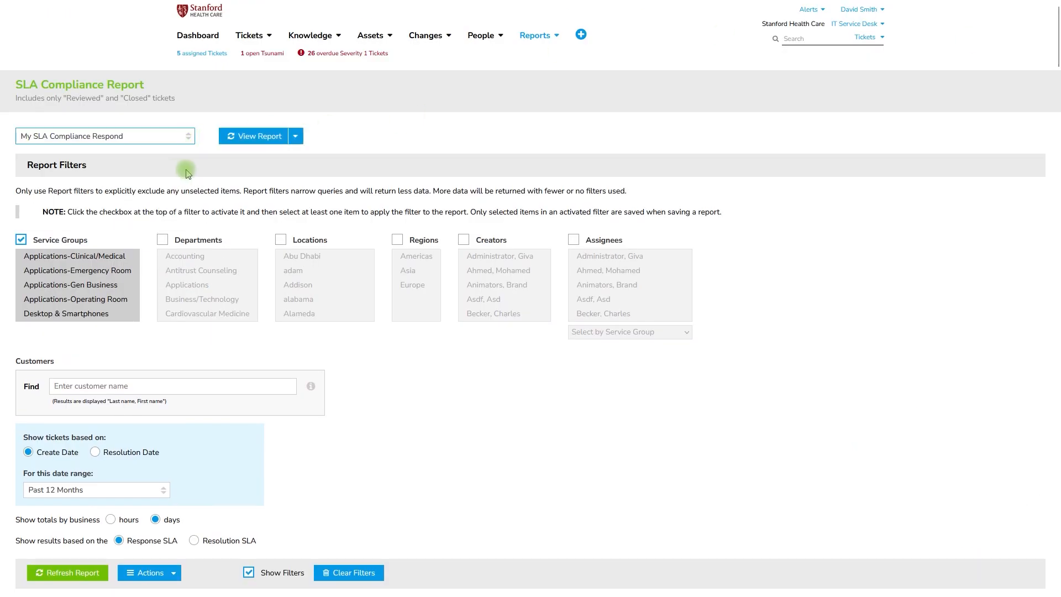
click(275, 143)
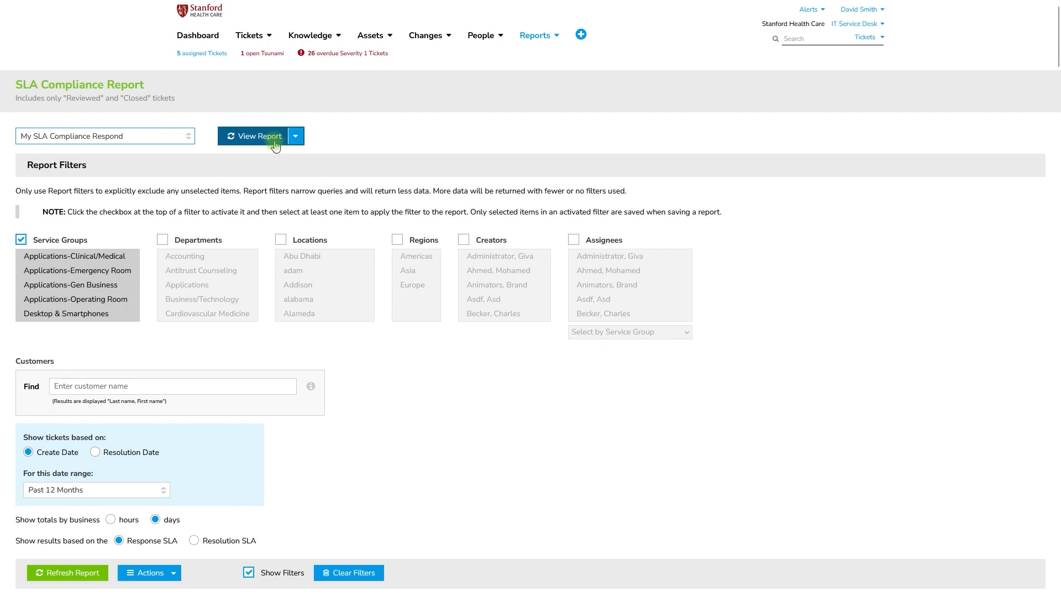
click(297, 141)
click(333, 160)
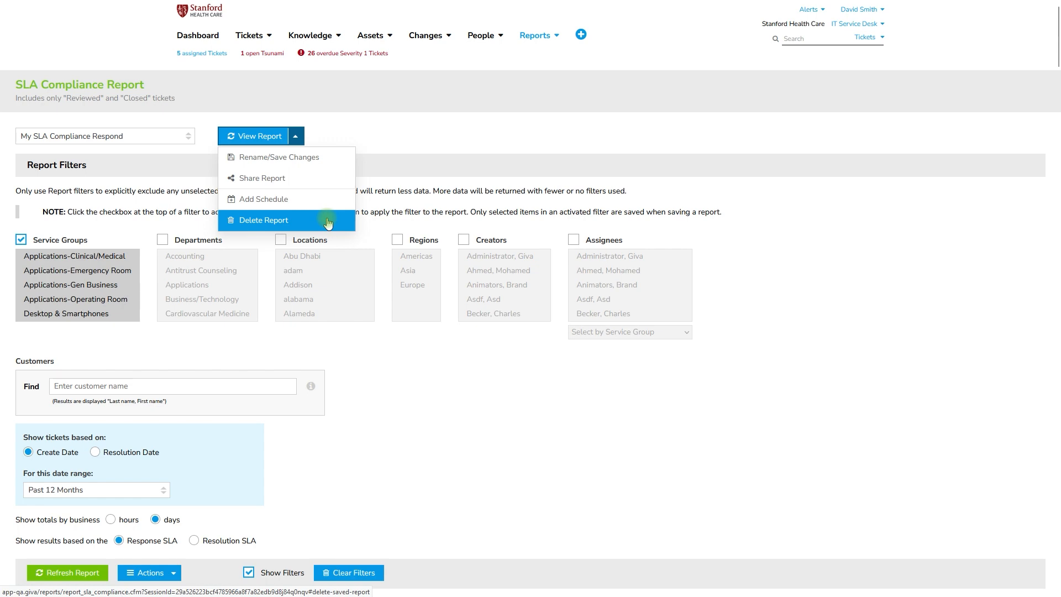
Look at the options for saving a copy of My SLA Compliance Respond under another name, and cancel
drag(1056, 36, 1057, 64)
click(176, 304)
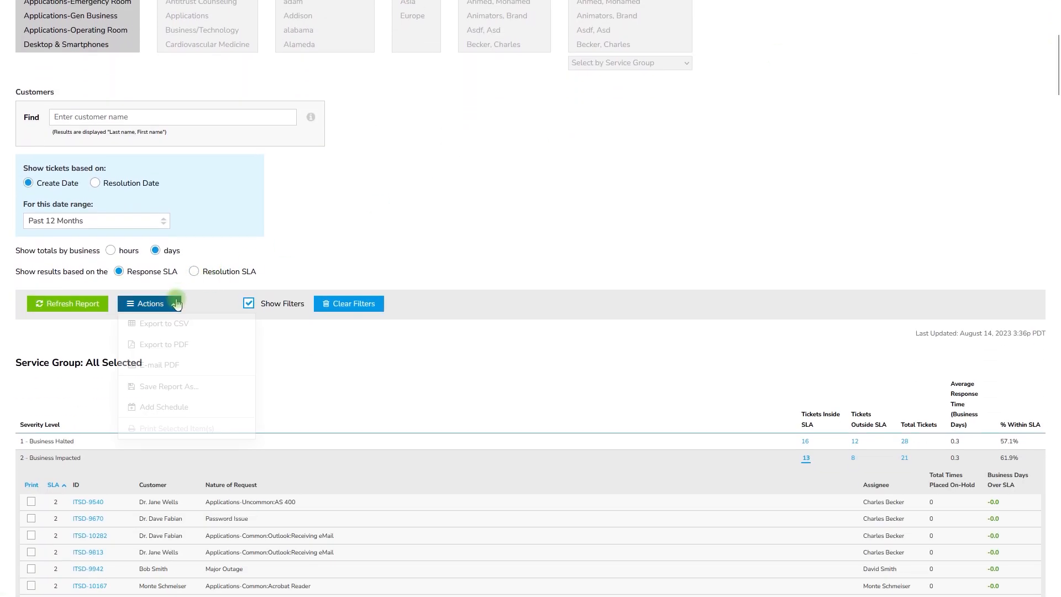
click(234, 387)
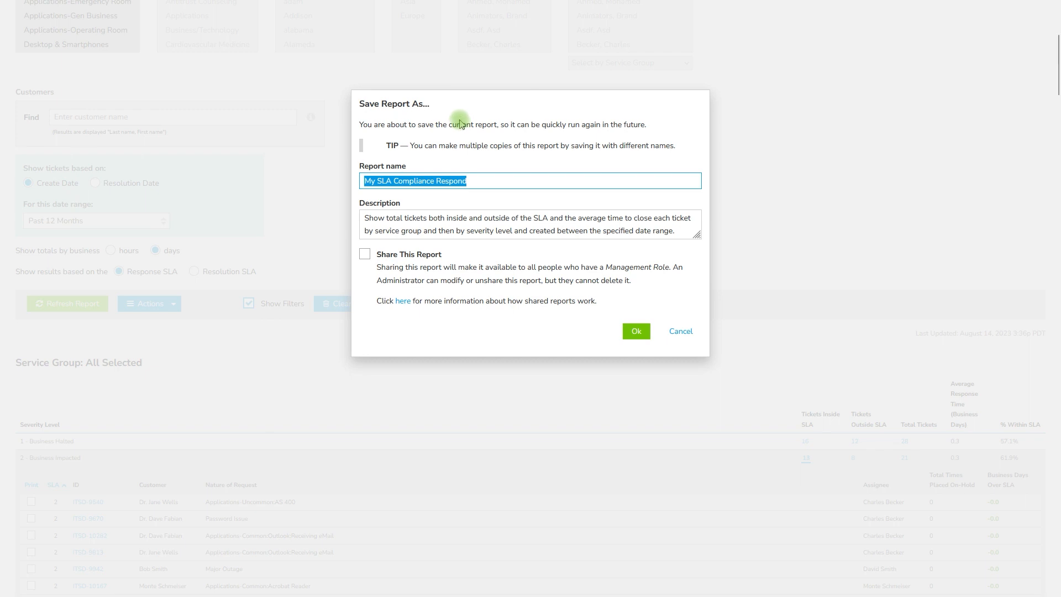
click(682, 333)
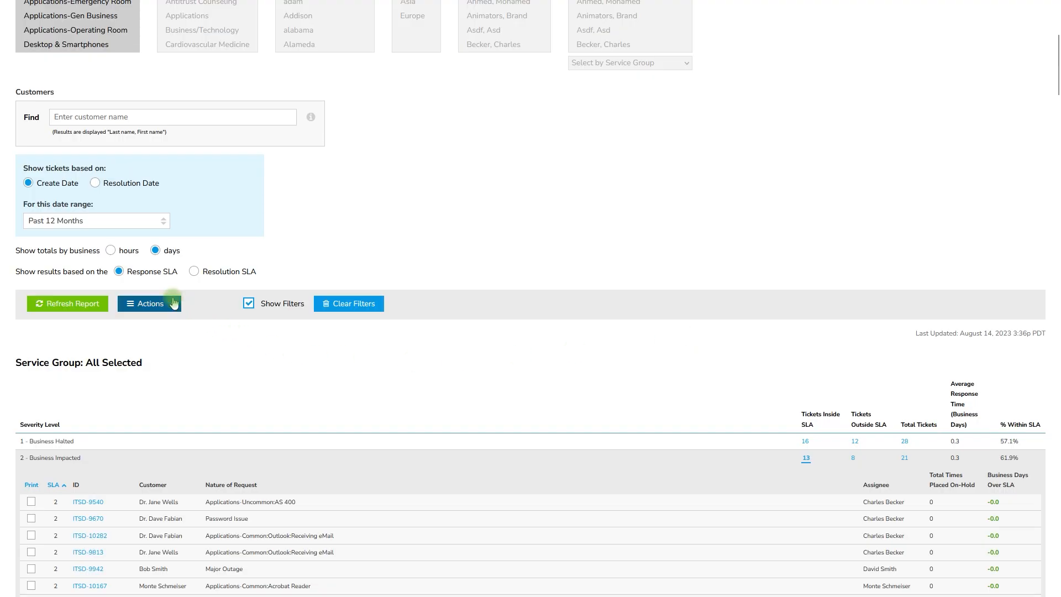
Add a weekly schedule to My SLA Compliance Respond, running every Friday at 06:00
click(173, 303)
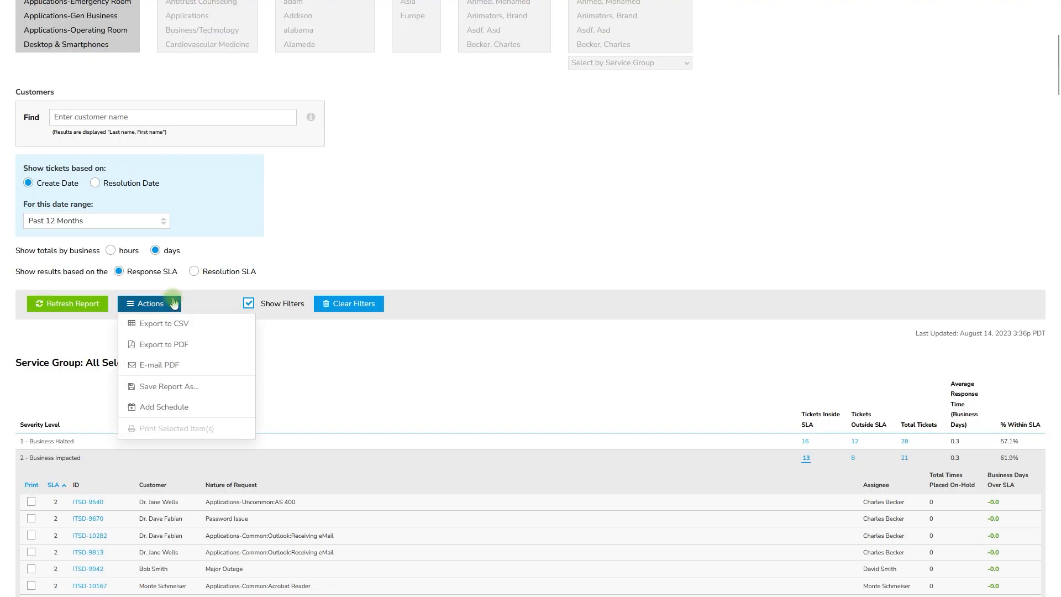
click(223, 415)
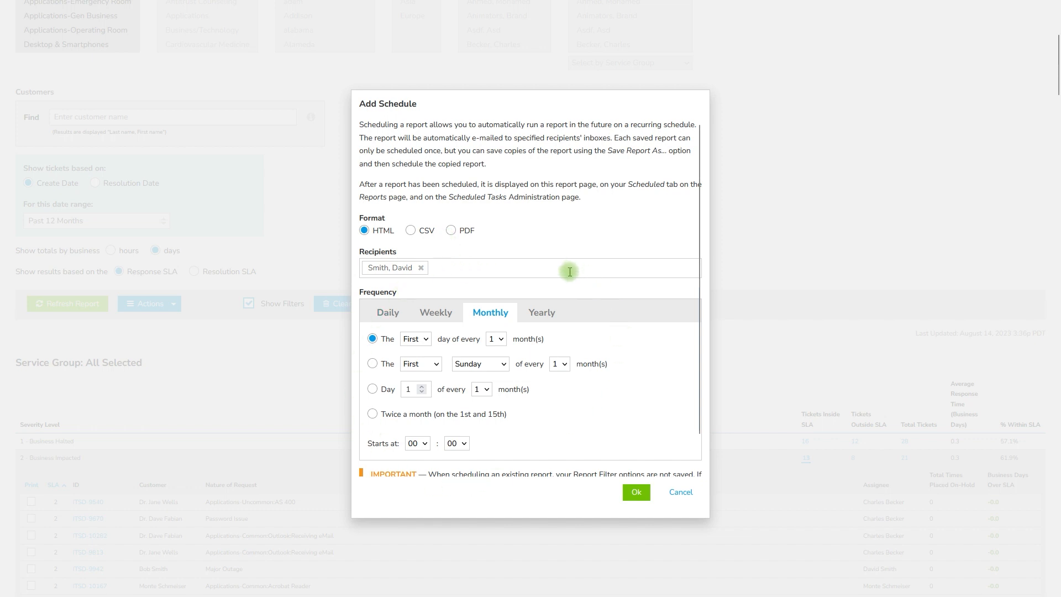
scroll(570, 271, down, 2)
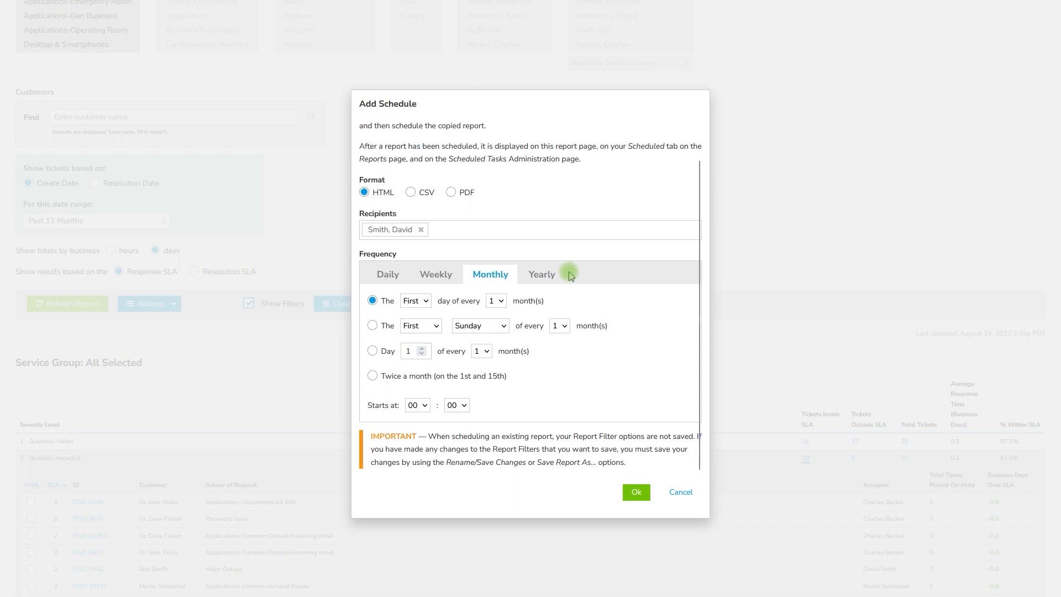
click(450, 275)
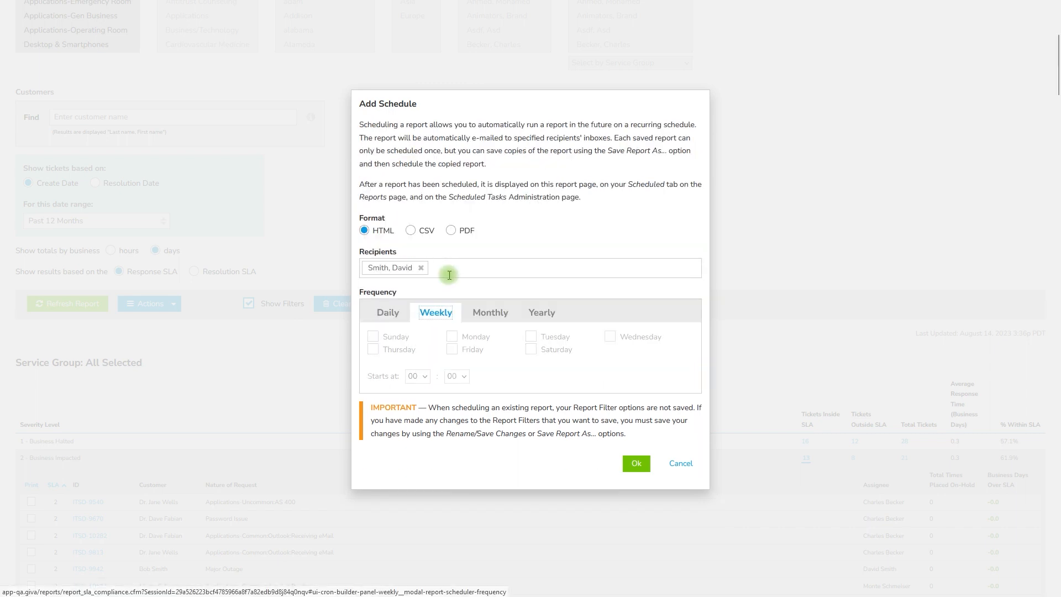
click(479, 352)
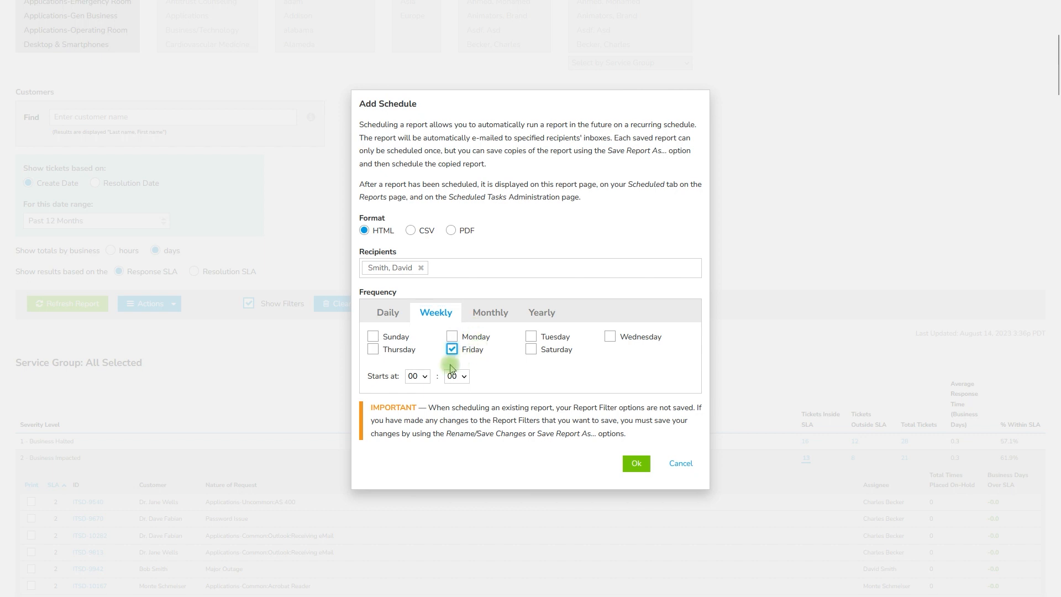
click(422, 376)
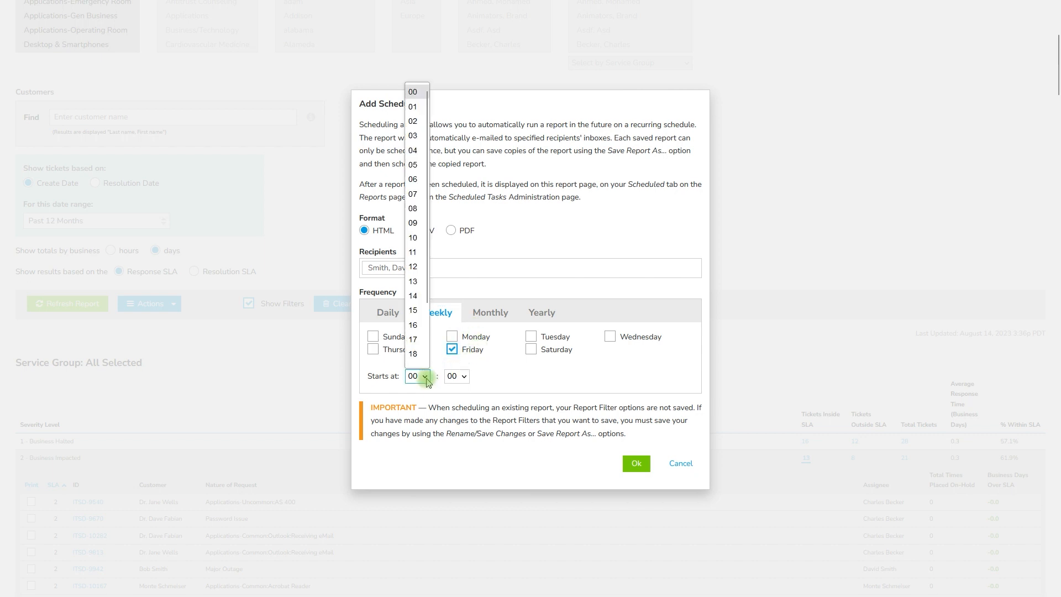
click(419, 179)
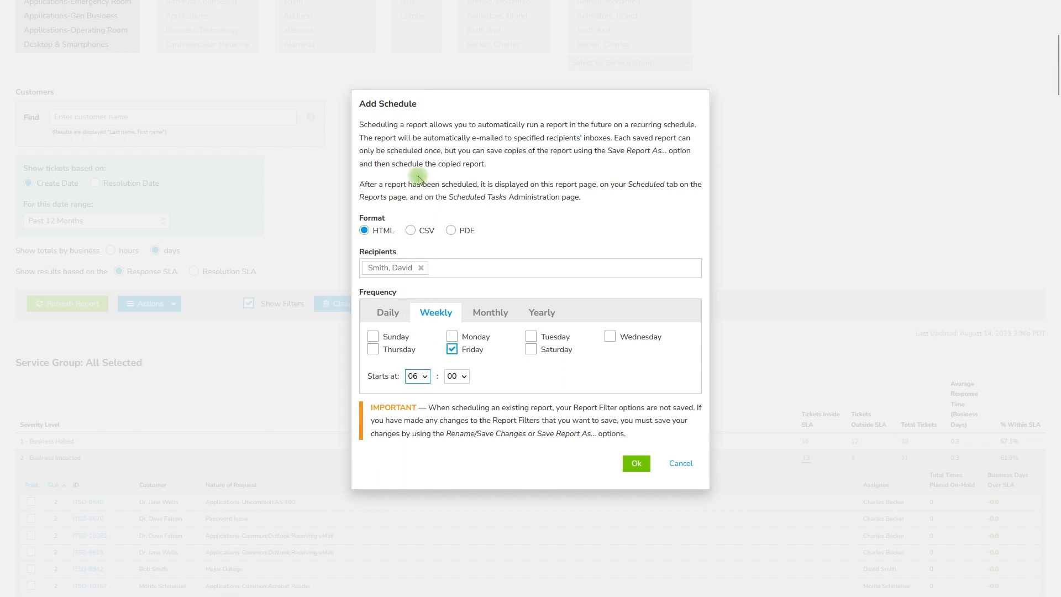
click(634, 465)
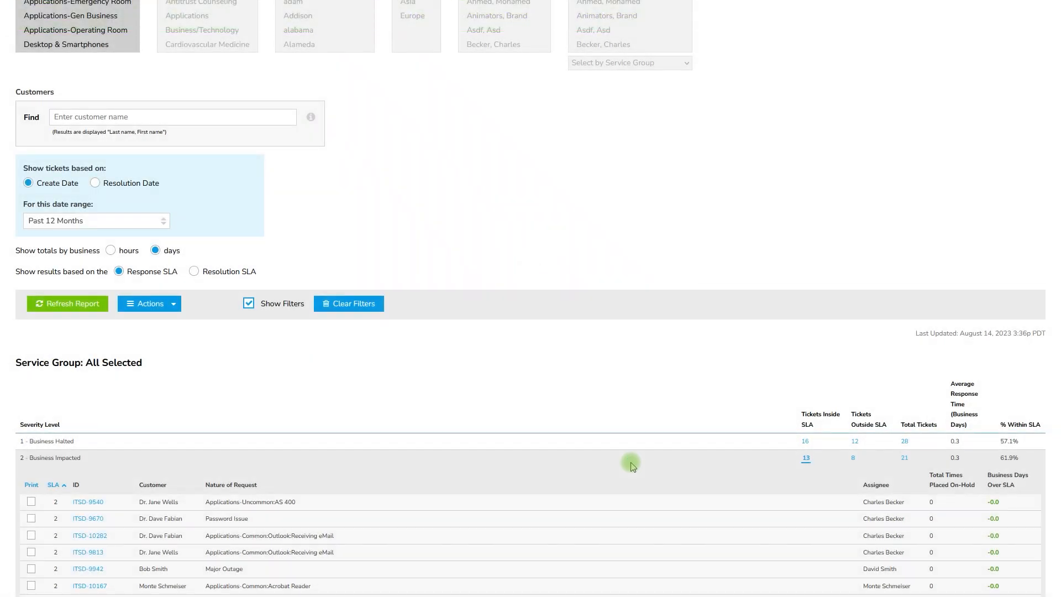
Check the actions offered for the scheduled report and the options of the saved My SLA Compliance Respond report
click(174, 306)
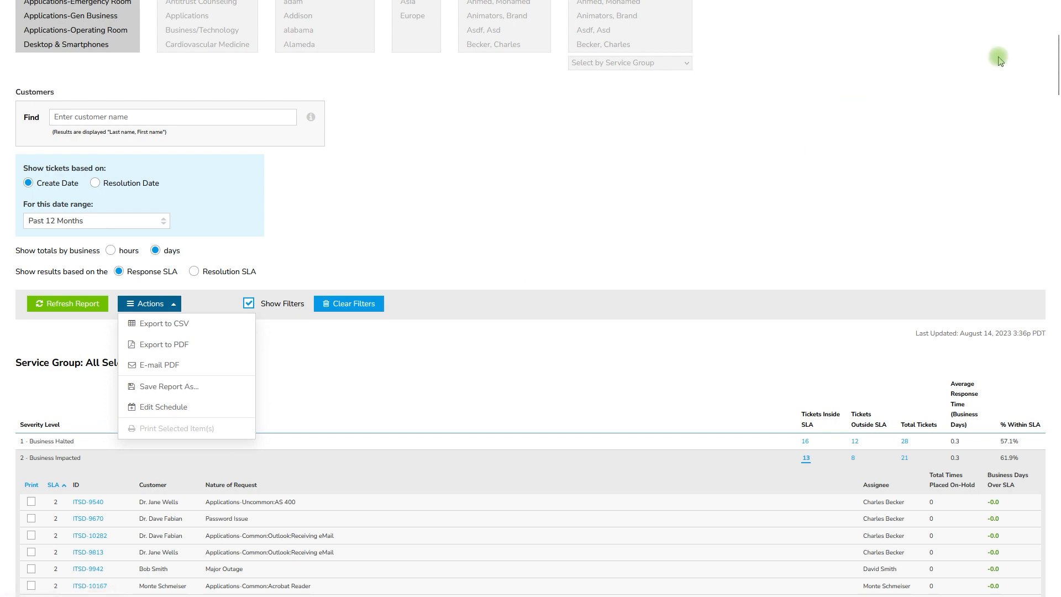
drag(1056, 50, 1057, 17)
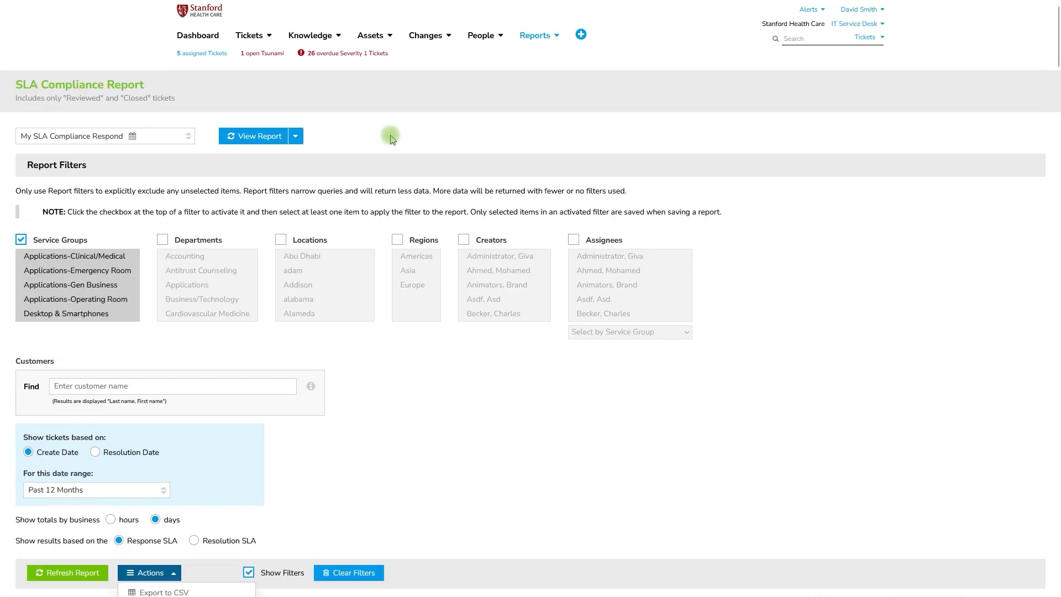
click(296, 137)
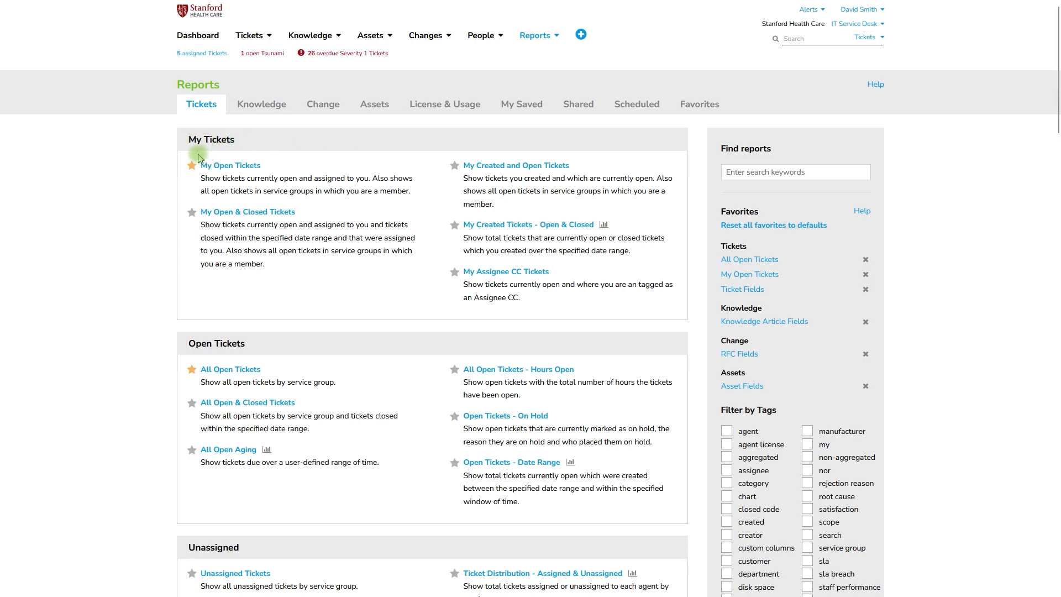
View the favorite reports on the Reports page and the ticket report shortcuts in the main navigation
click(684, 107)
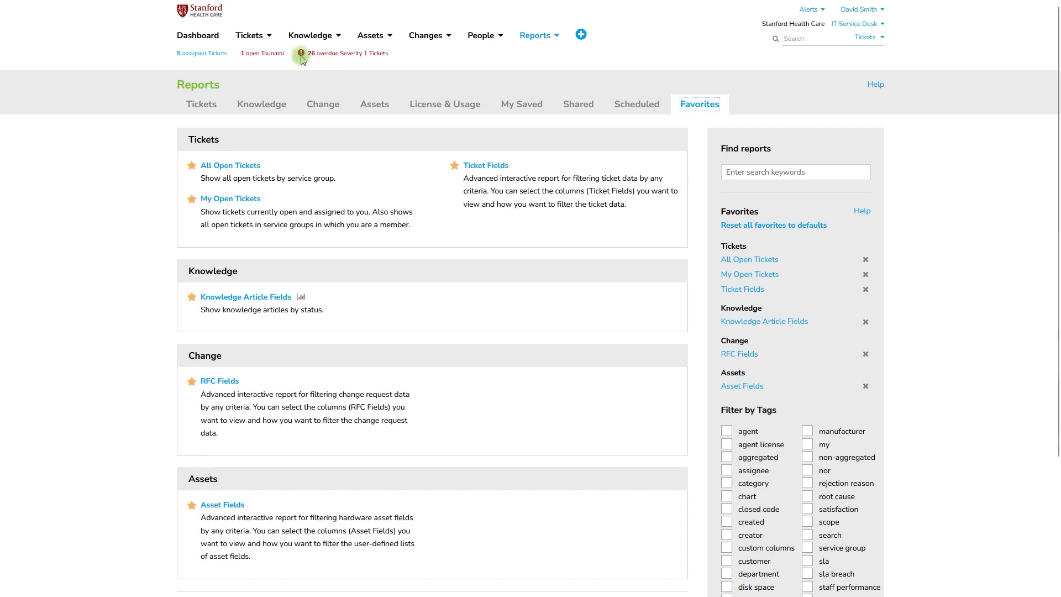
click(270, 37)
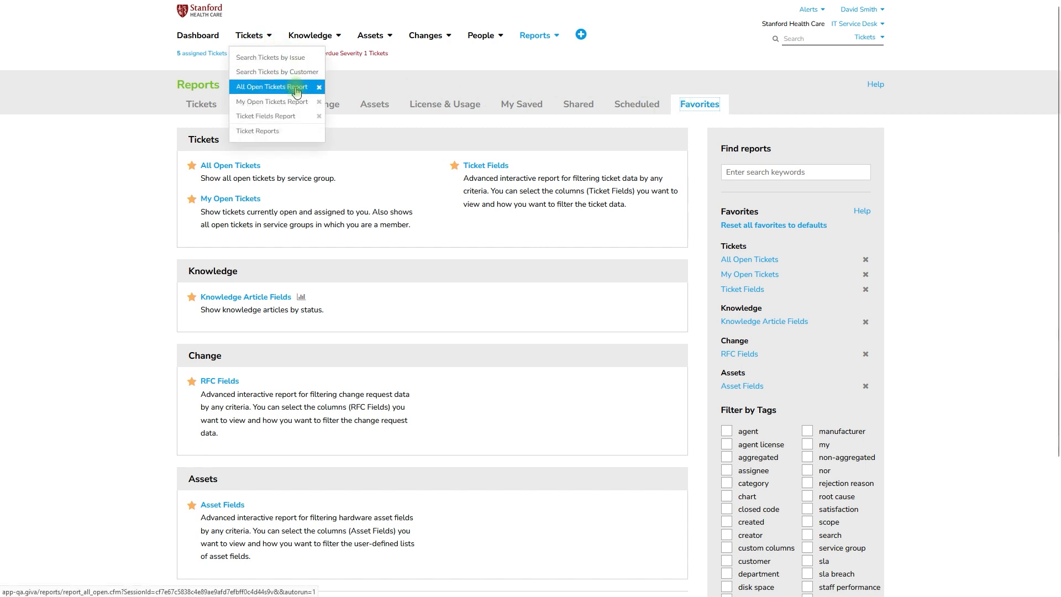